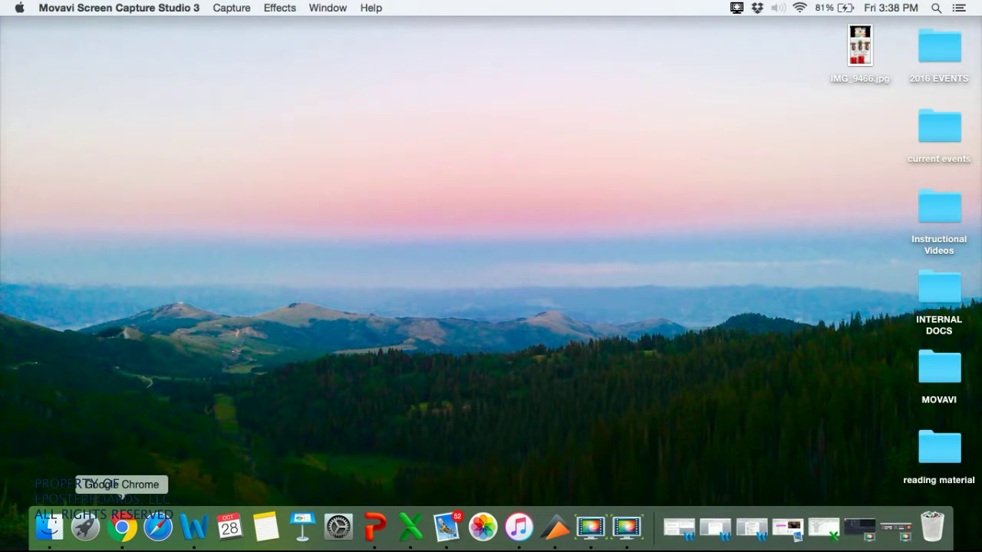
Open eposterboards.com in Chrome and go to the E-Poster Upload page under Formatting
click(121, 527)
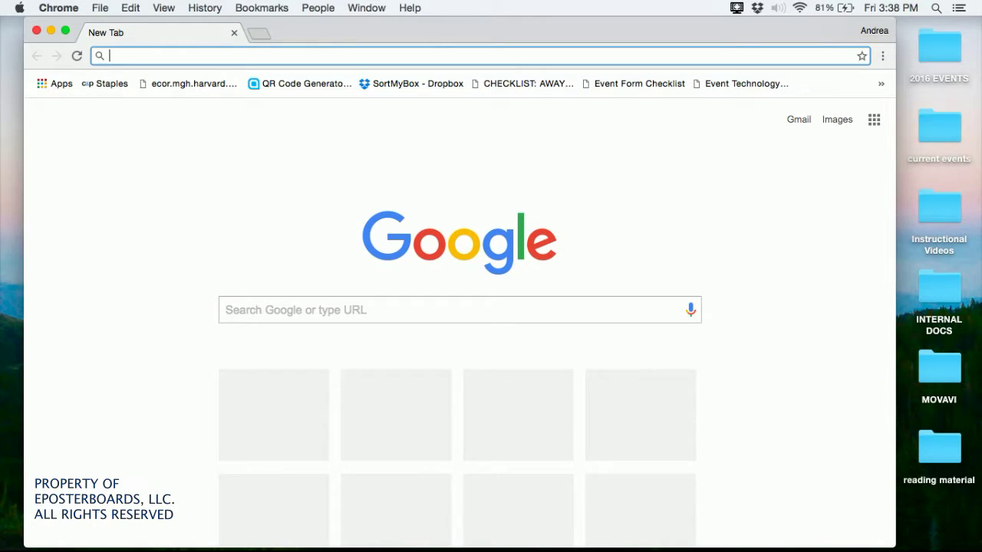
text(eposterboards.com)
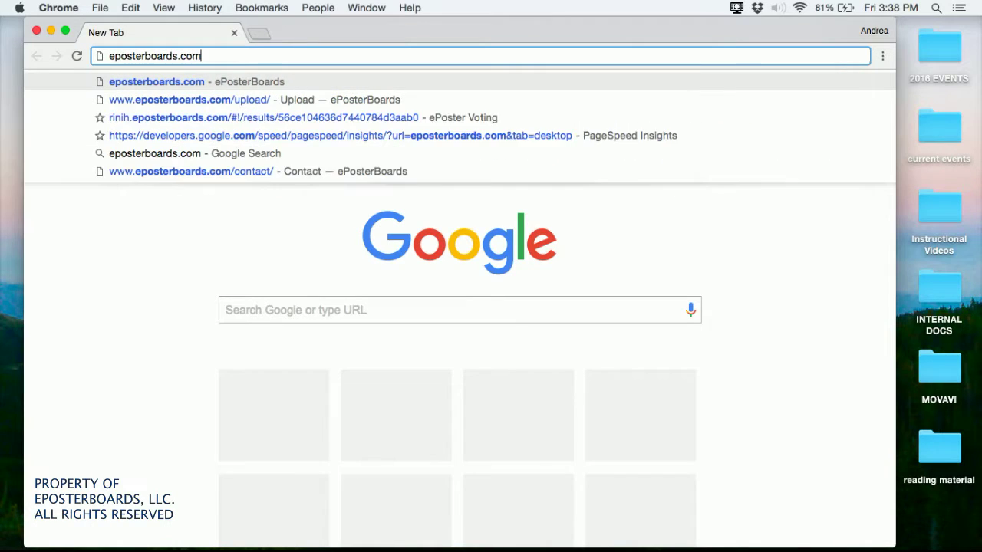
key(Return)
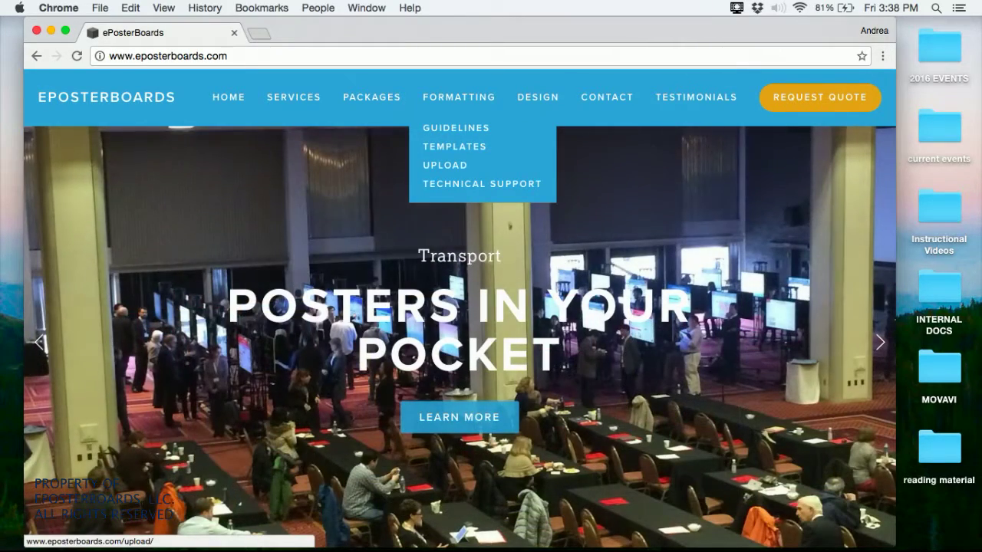
click(445, 165)
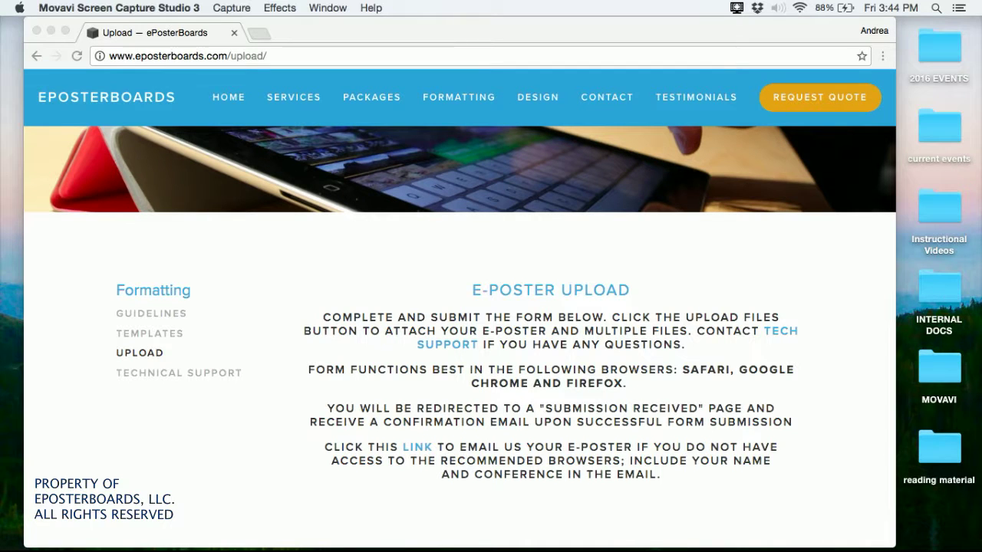
scroll(459, 309, down, 5)
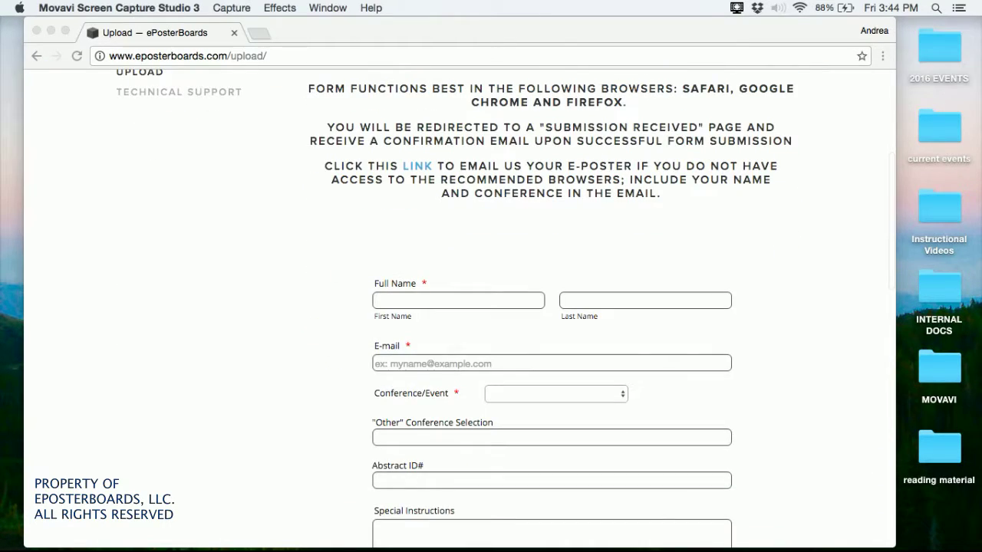
scroll(491, 306, down, 3)
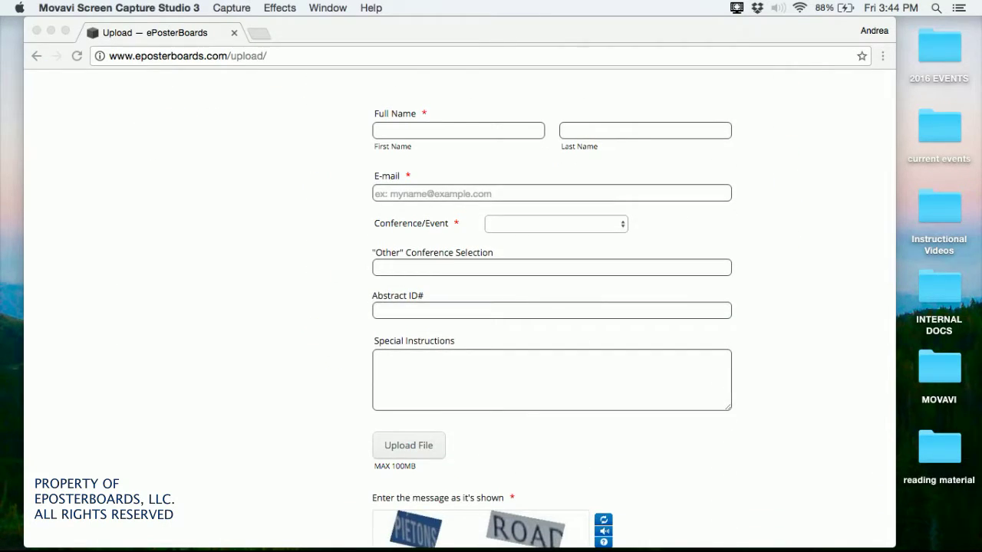
click(458, 131)
text(test)
key(Tab)
text(test)
key(Tab)
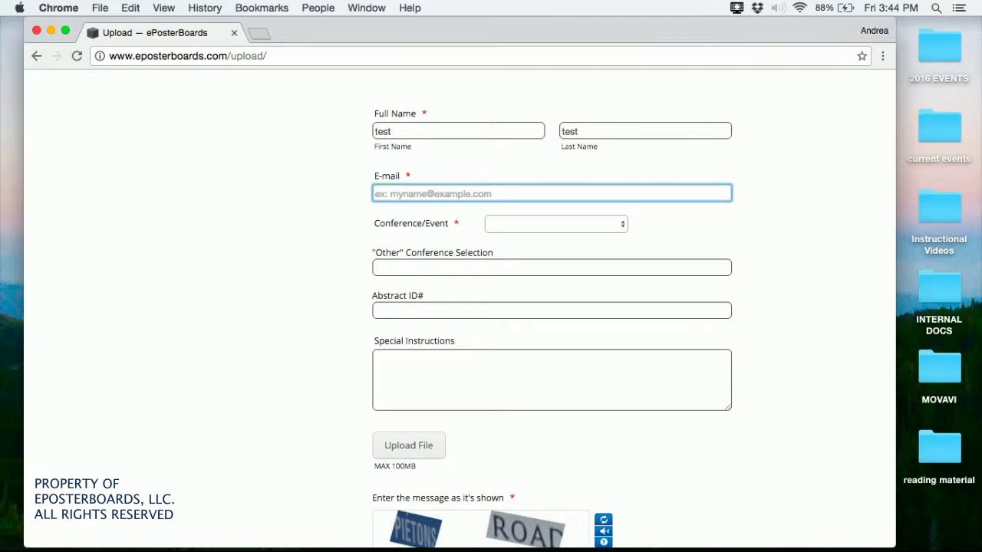
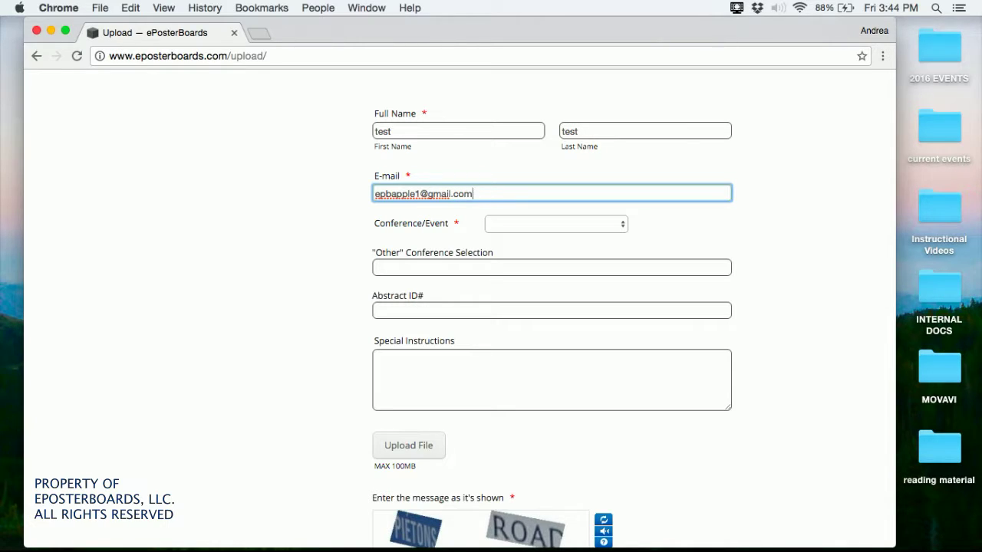
key(Tab)
key(space)
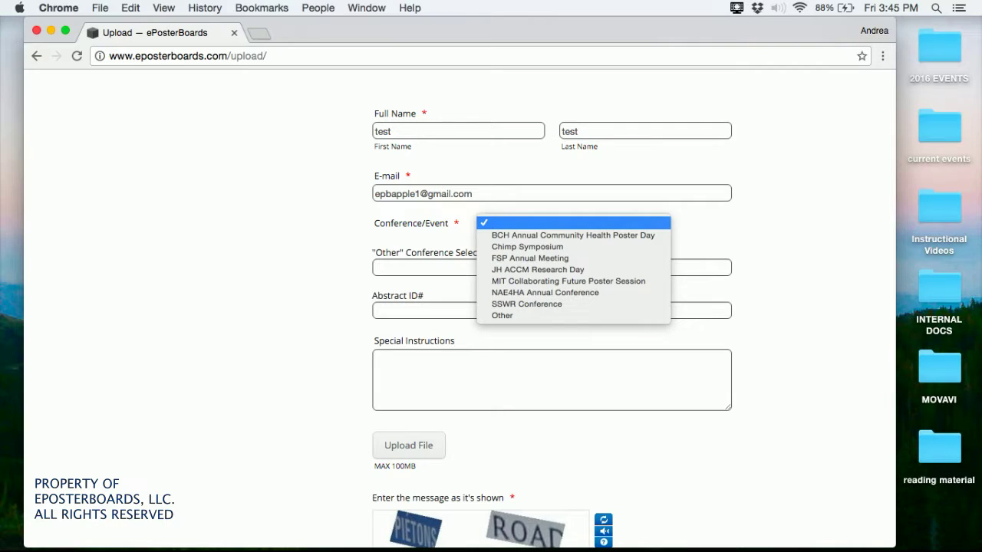
Choose Other as the conference, name it 'name of your event', and leave Abstract ID blank
key(Down)
key(Down)
key(Down)
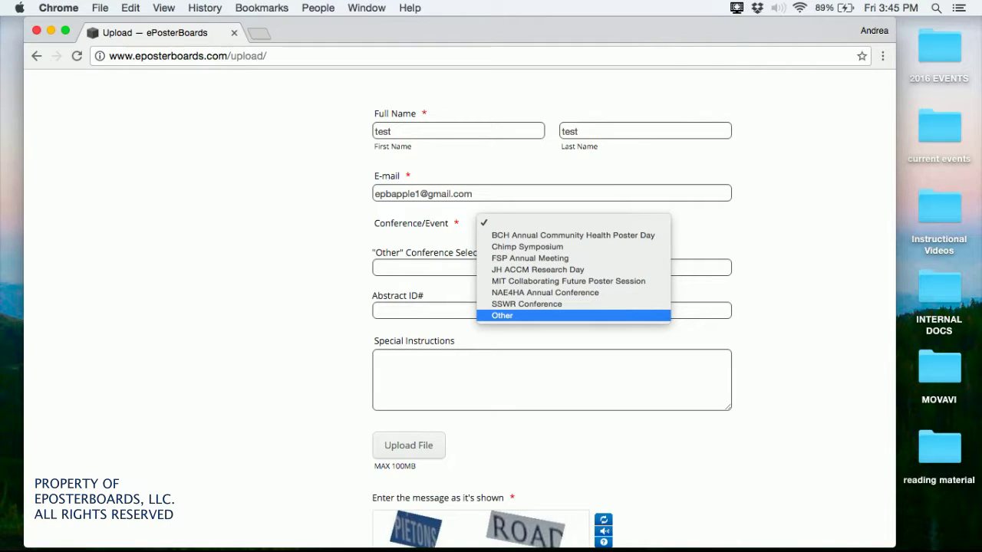
key(Return)
key(Tab)
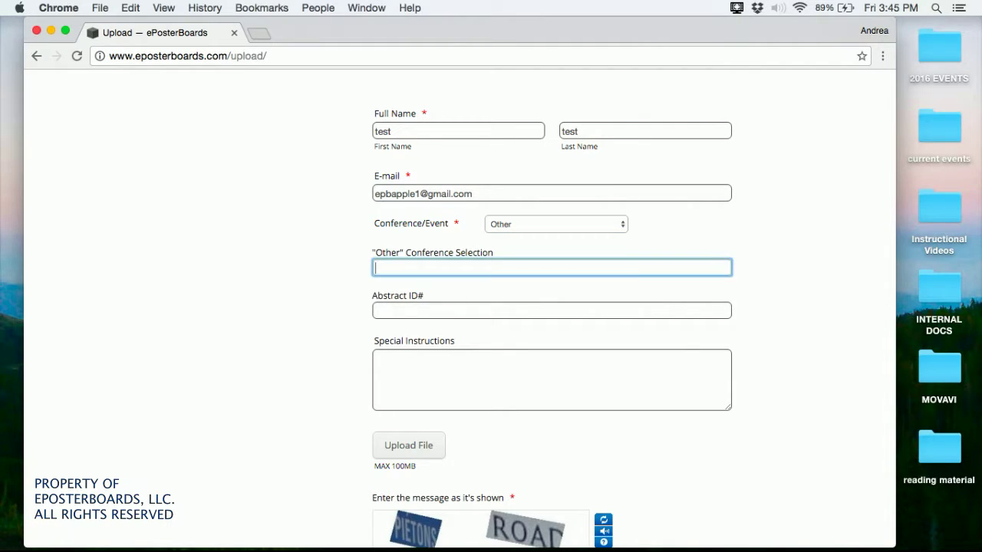
text(name of your ev)
text(ent)
key(Tab)
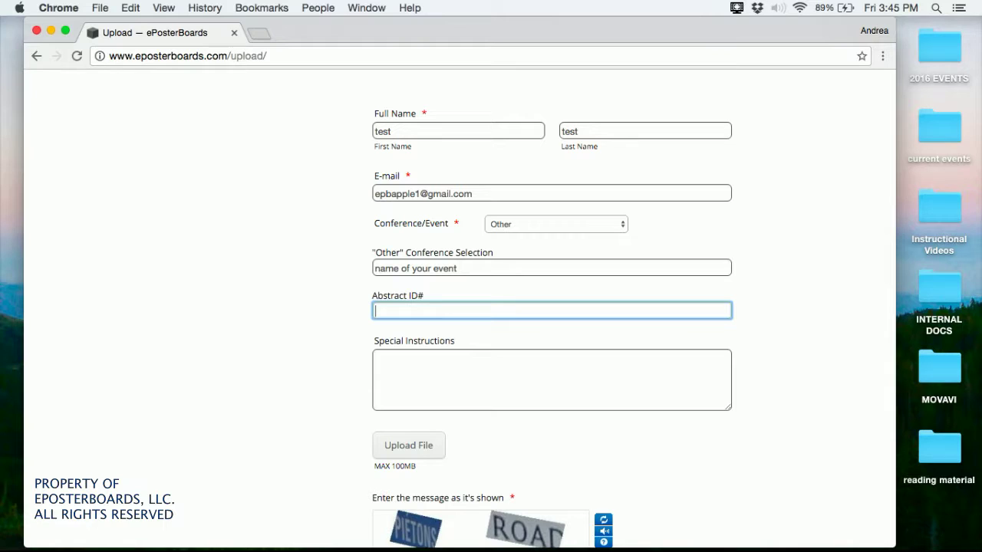
key(Tab)
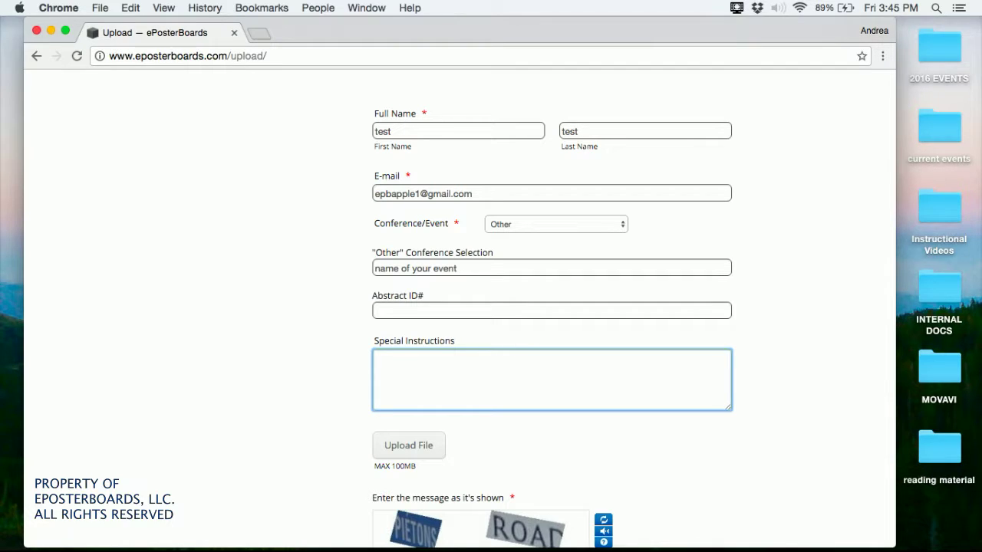
scroll(553, 307, down, 1)
scroll(552, 307, down, 2)
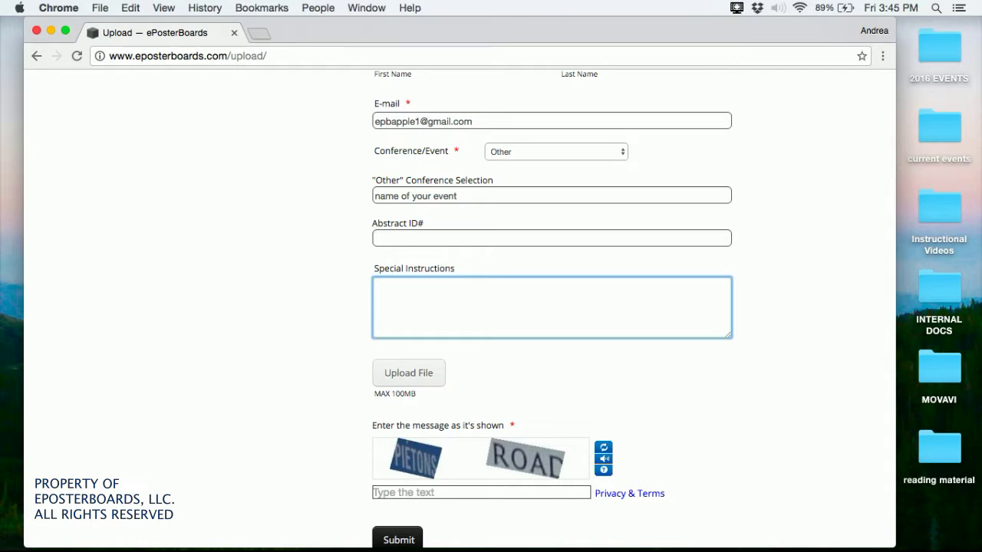
scroll(633, 309, down, 2)
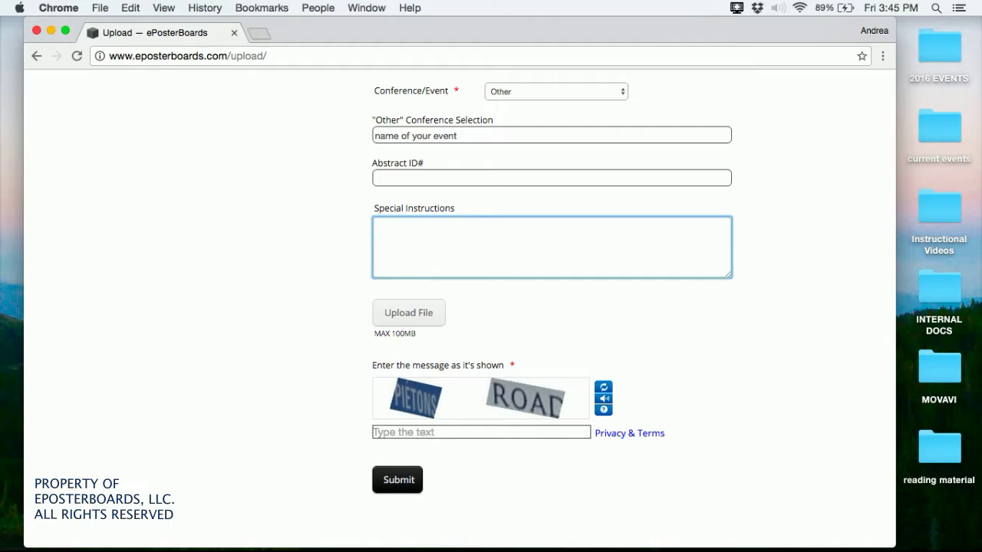
Attach the 3.1 MB poster PDF from the reading material folder
key(Tab)
key(space)
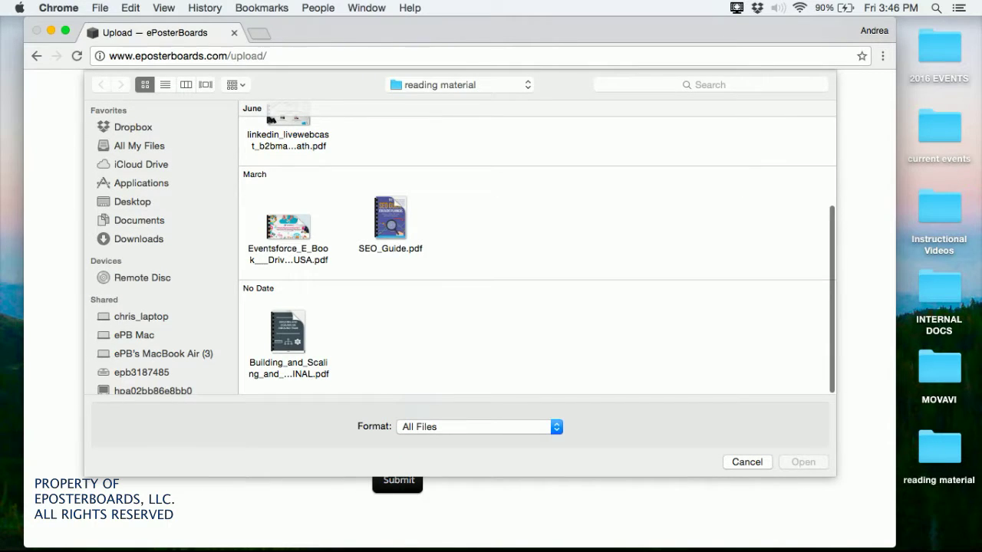
key(b)
key(Return)
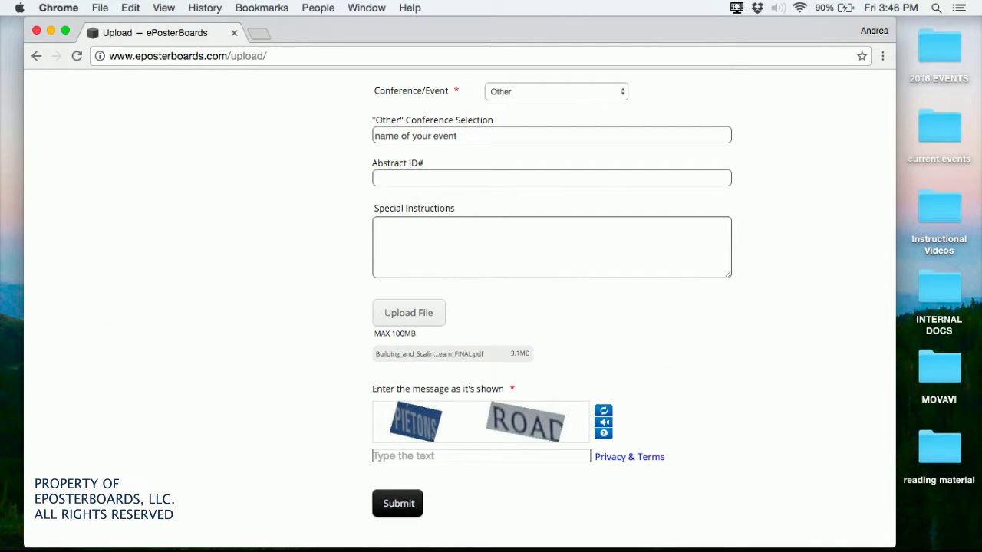
Answer the captcha with 'pietons road' and submit the e-poster
key(Tab)
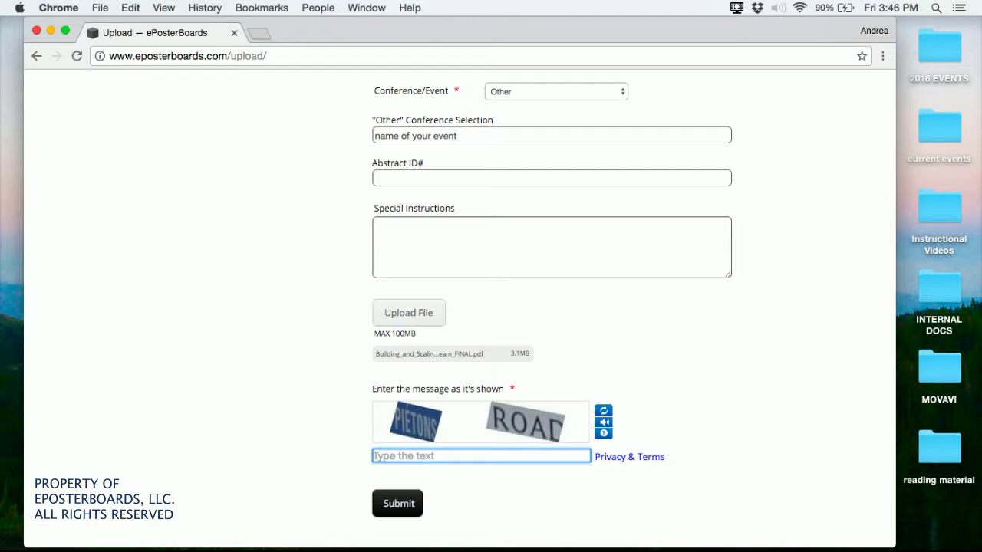
text(pi)
text(etons road)
click(398, 503)
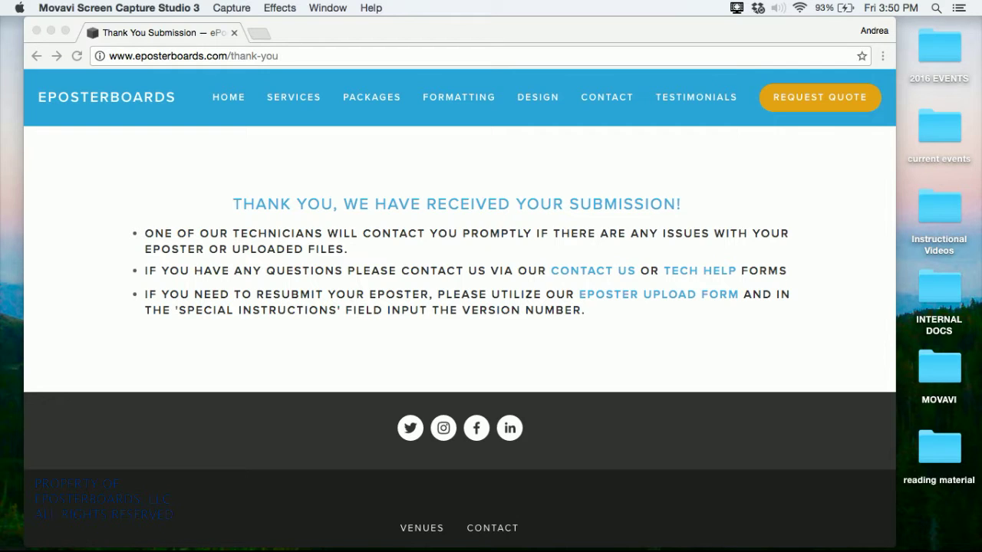
Leave the thank-you page for the ePosterBoards Contact page
click(607, 115)
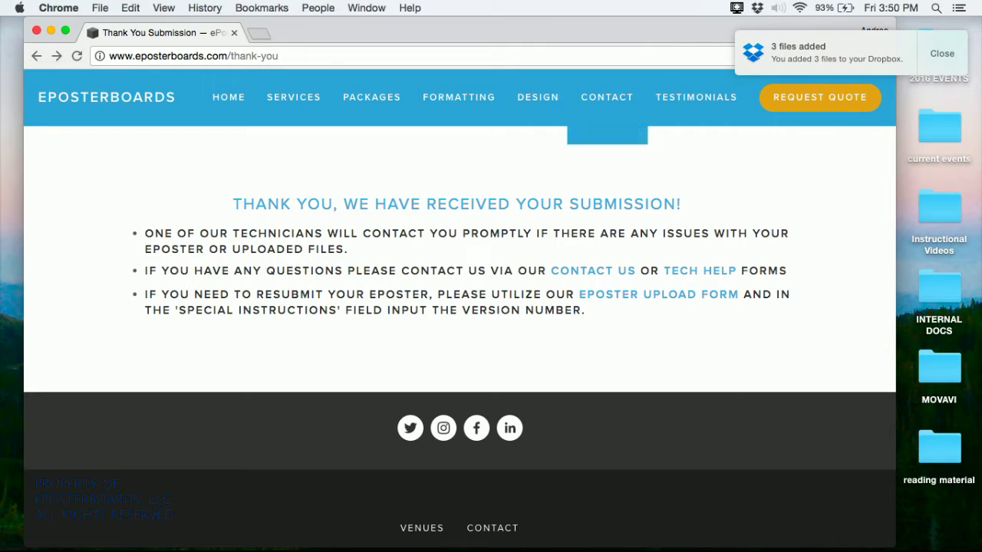
click(607, 127)
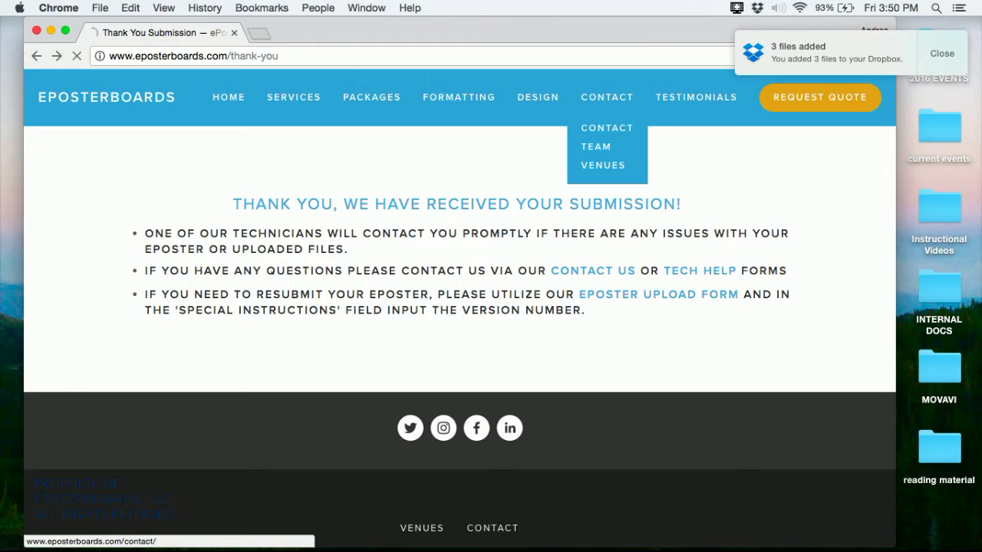